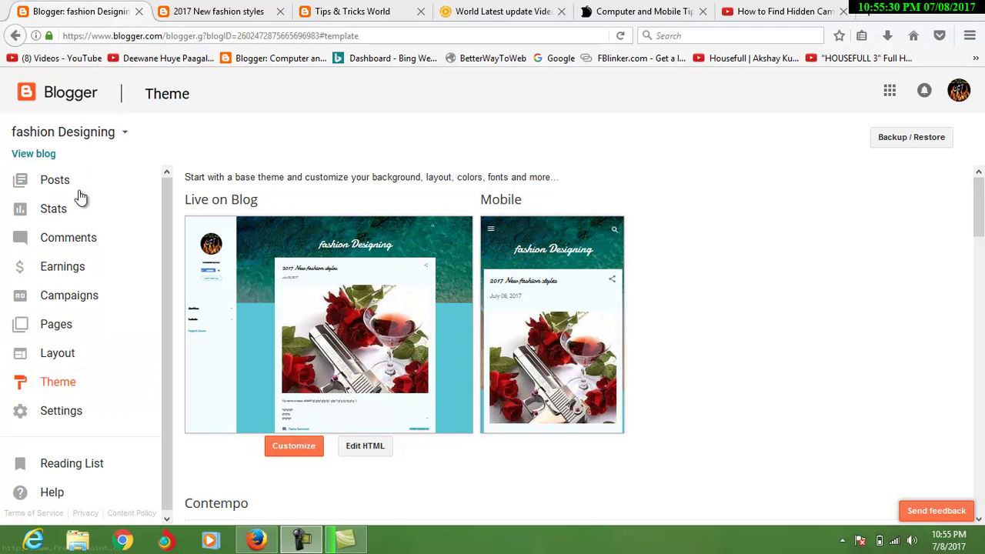
- Review the blog's Stats overview and Audience page, then open the empty Published comments
click(69, 220)
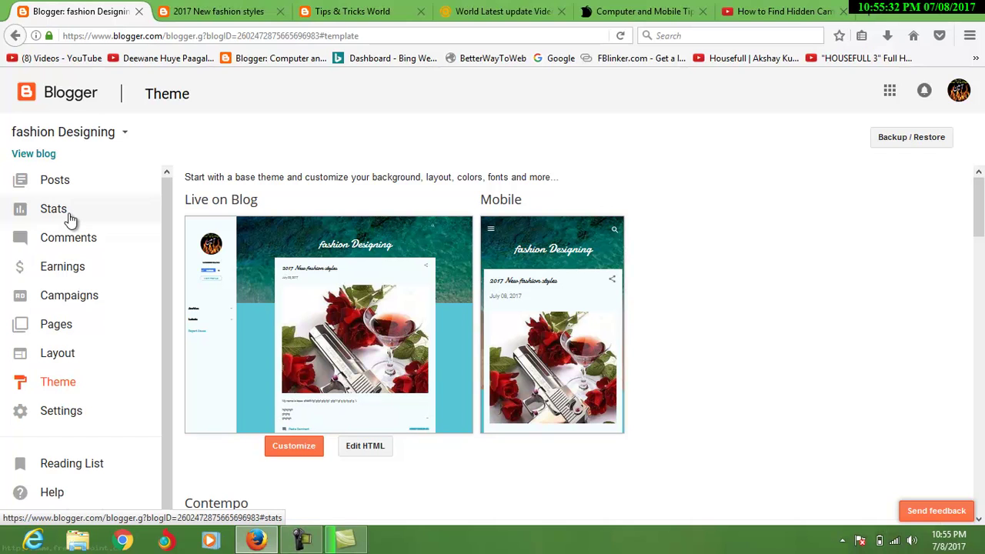
click(69, 220)
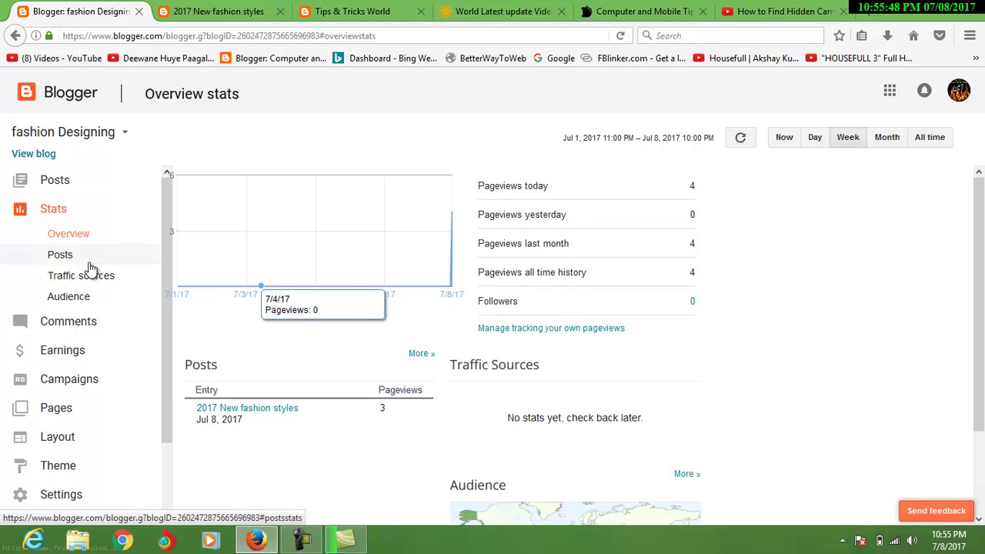
click(93, 296)
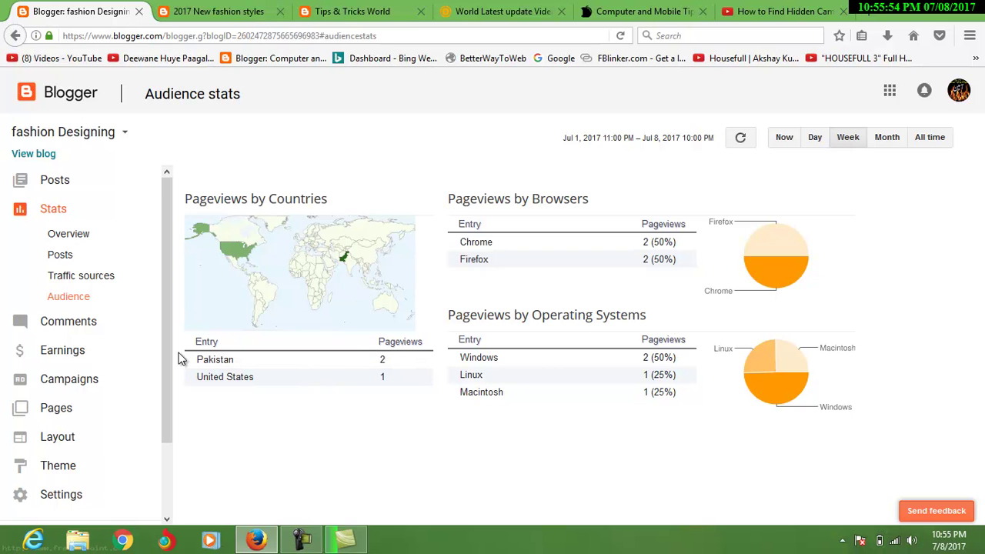
click(101, 331)
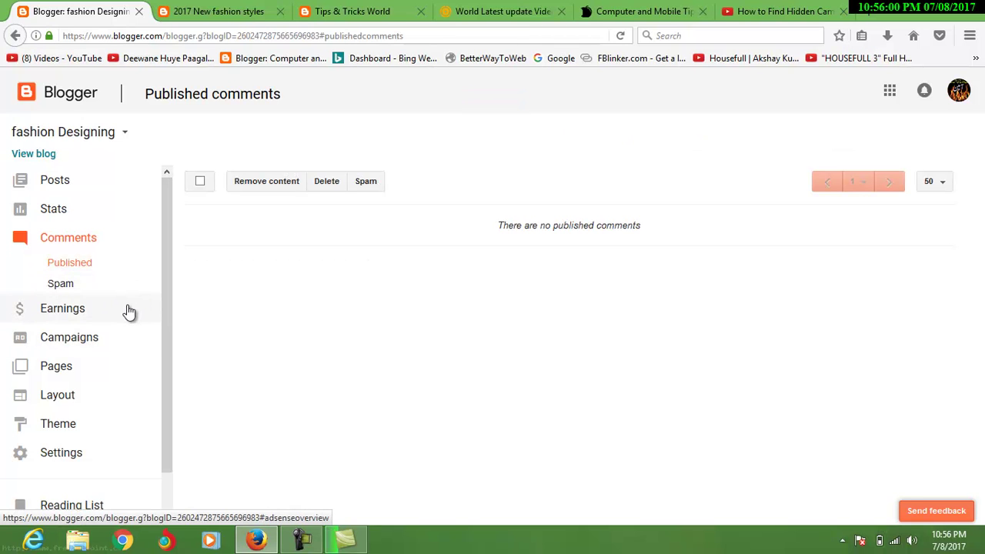
- Check Earnings, which says the blog doesn't qualify for AdSense, then go to All pages
click(129, 310)
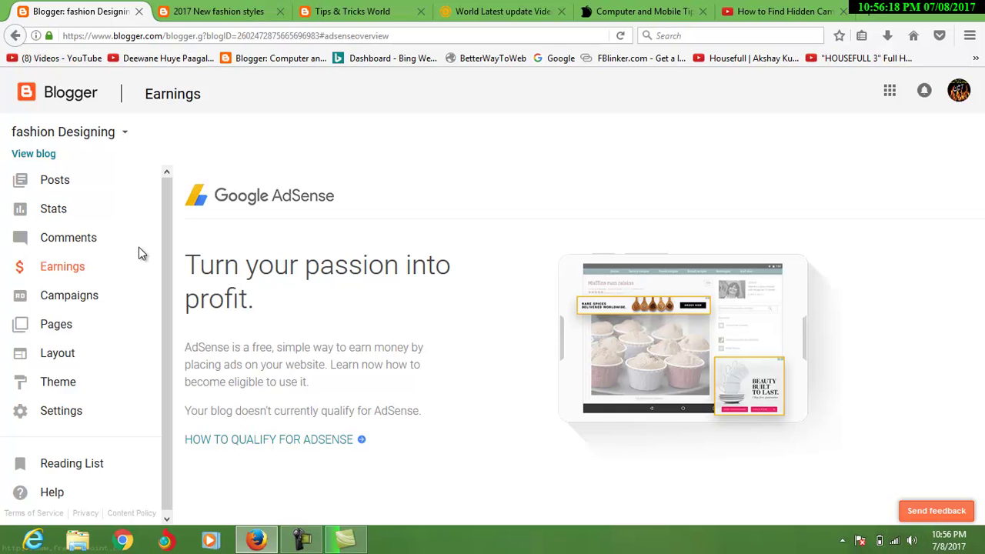
key(alt+Left)
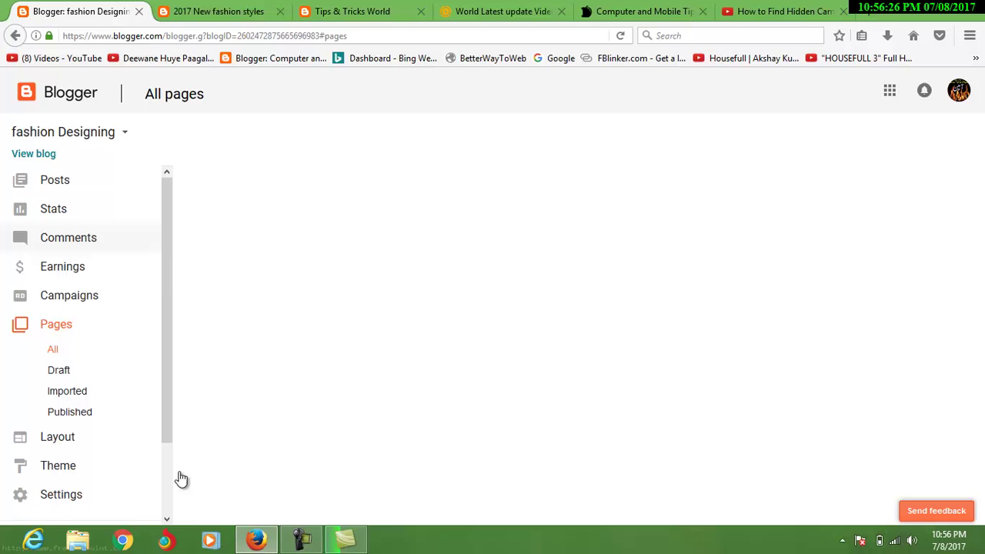
scroll(165, 501, down, 2)
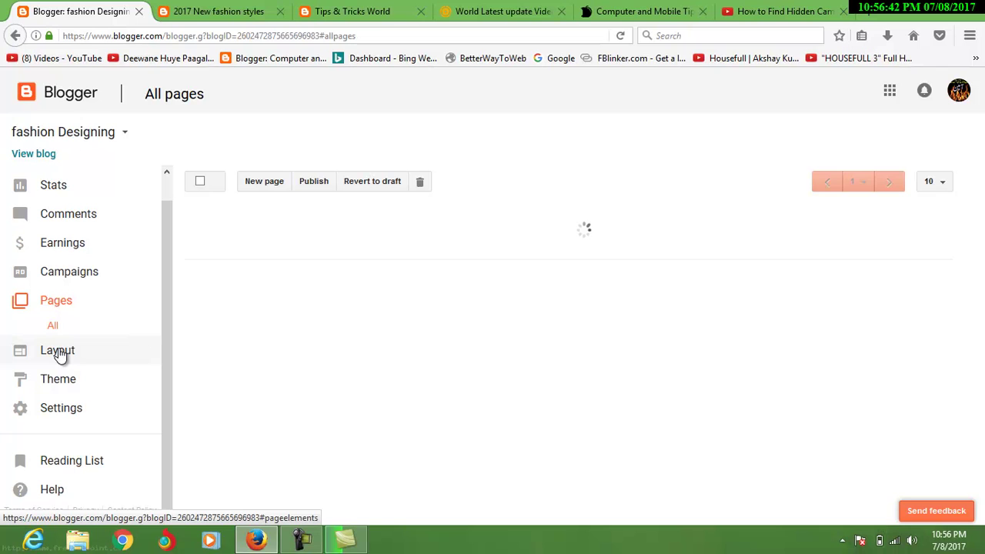
- Check Camtasia's rendering progress, minimise Firefox, and pause the screen recording
click(333, 549)
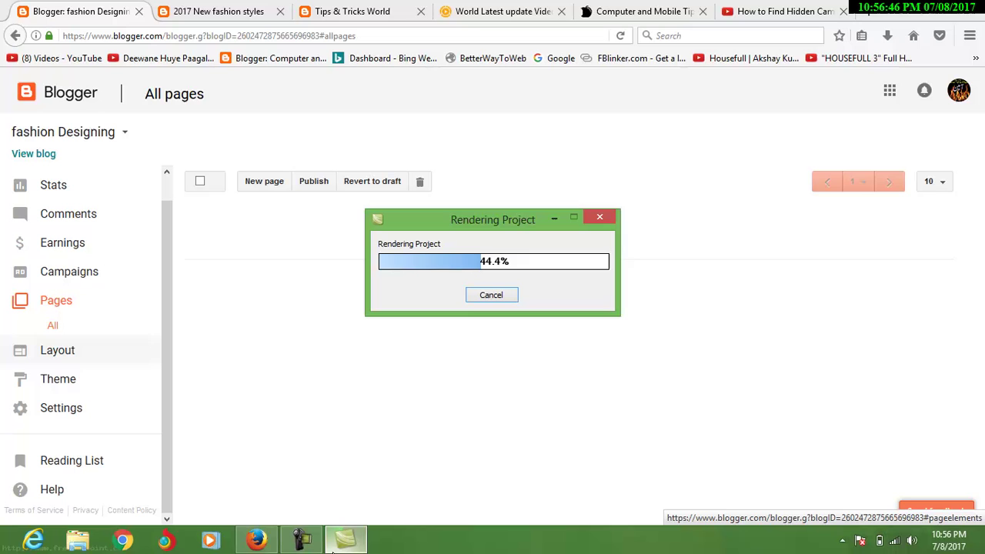
click(333, 549)
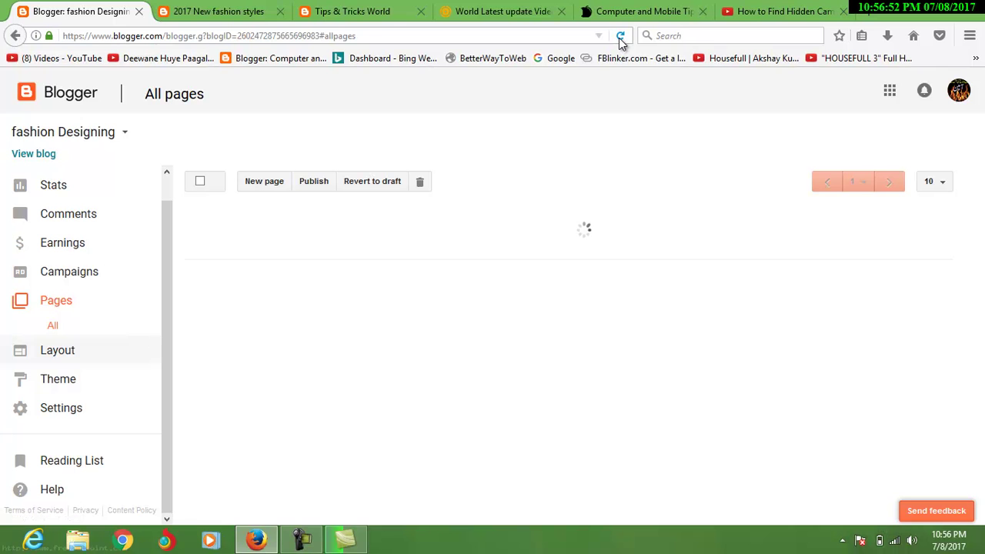
click(923, 14)
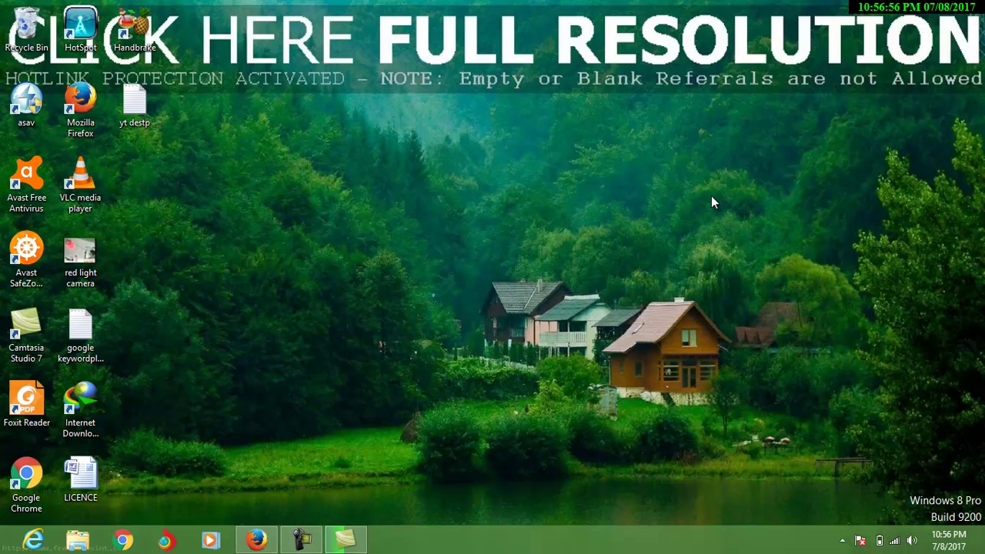
click(344, 538)
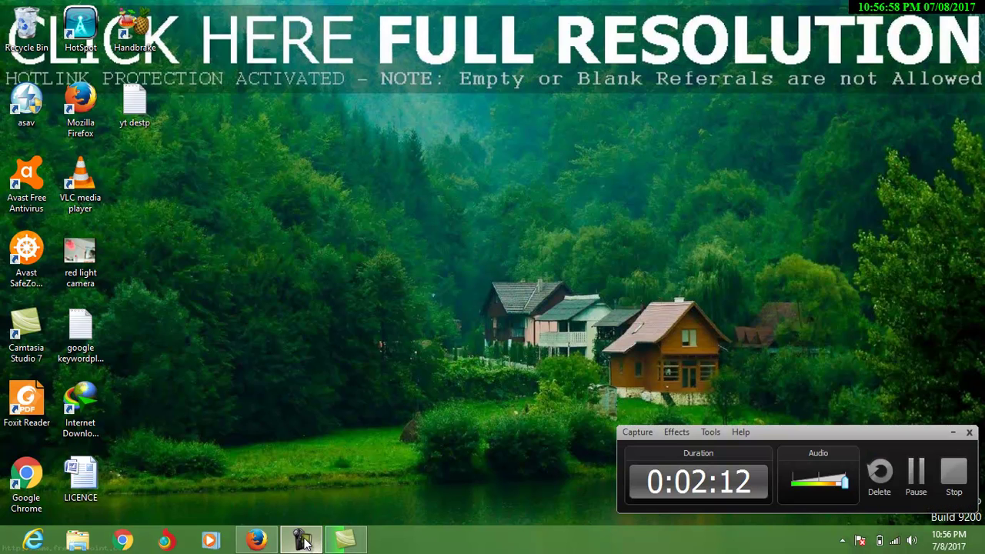
click(916, 471)
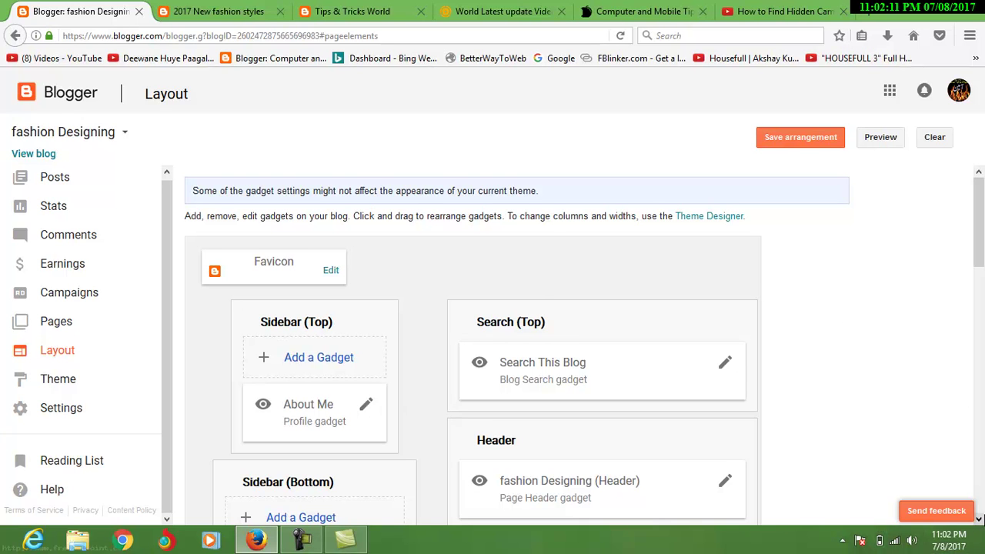
- Scroll through the Layout gadgets such as Favicon, About Me and Header, then go to Theme
scroll(979, 518, down, 3)
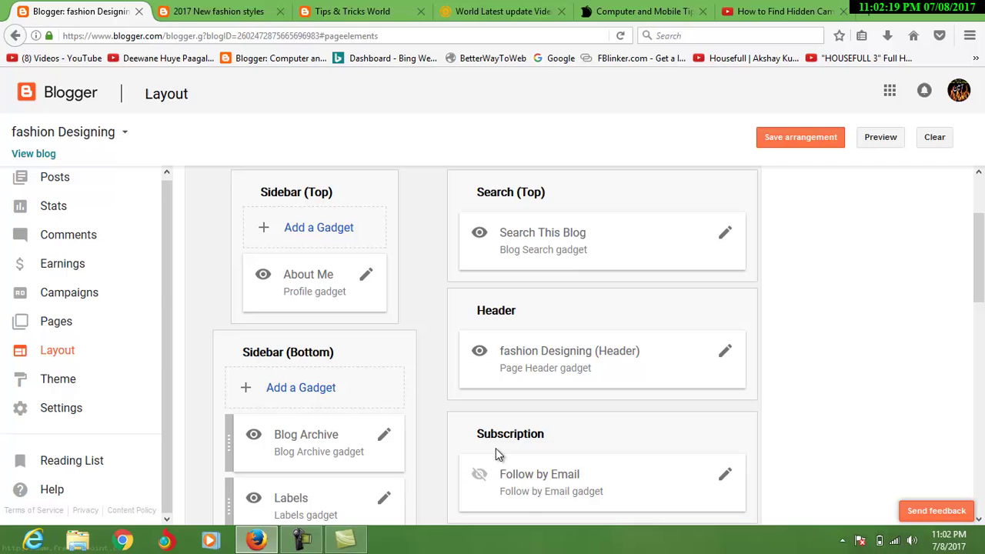
scroll(842, 418, down, 10)
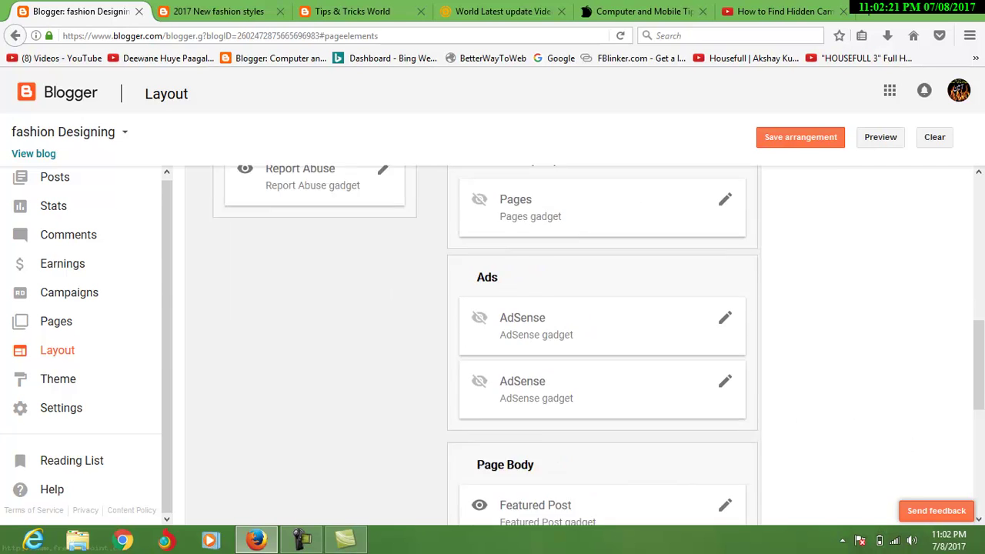
scroll(842, 418, down, 3)
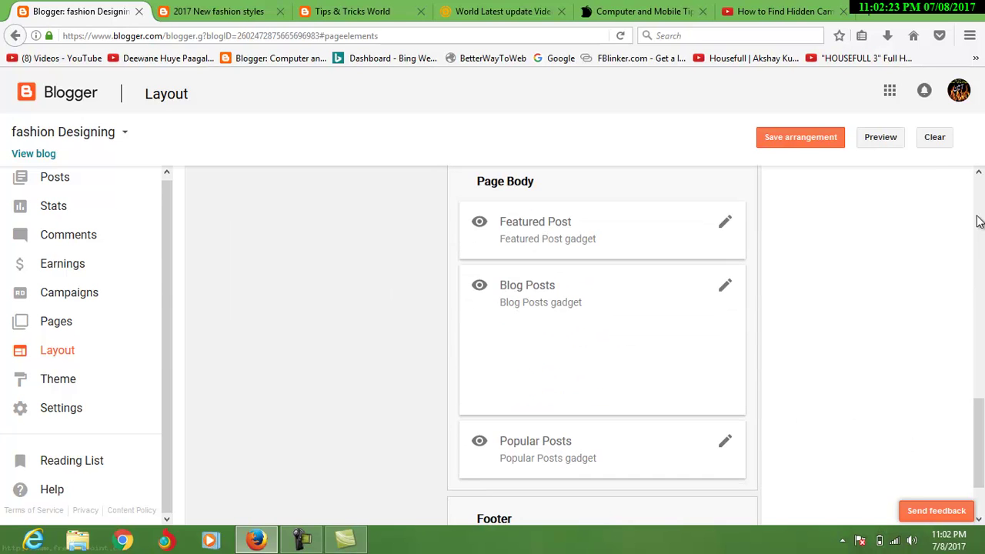
scroll(979, 221, up, 12)
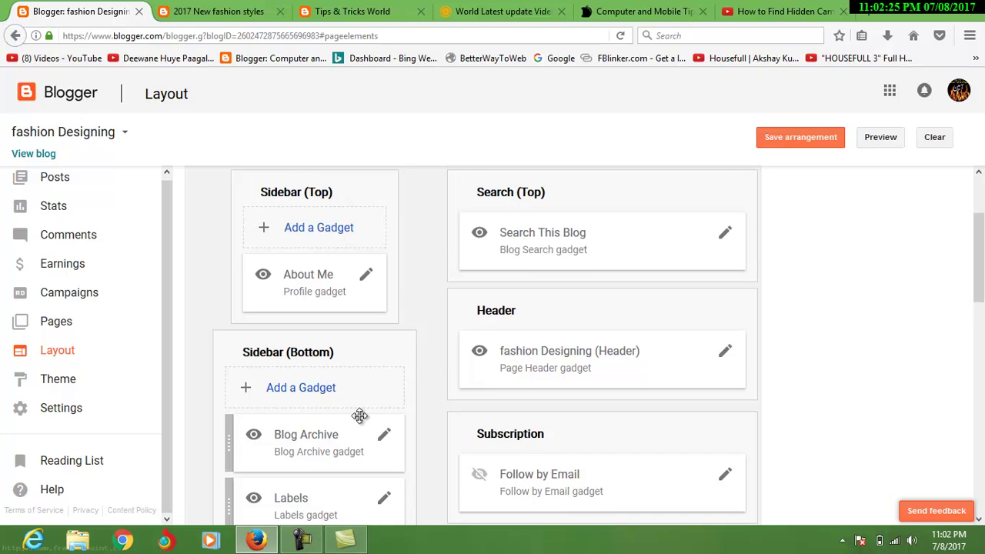
click(90, 380)
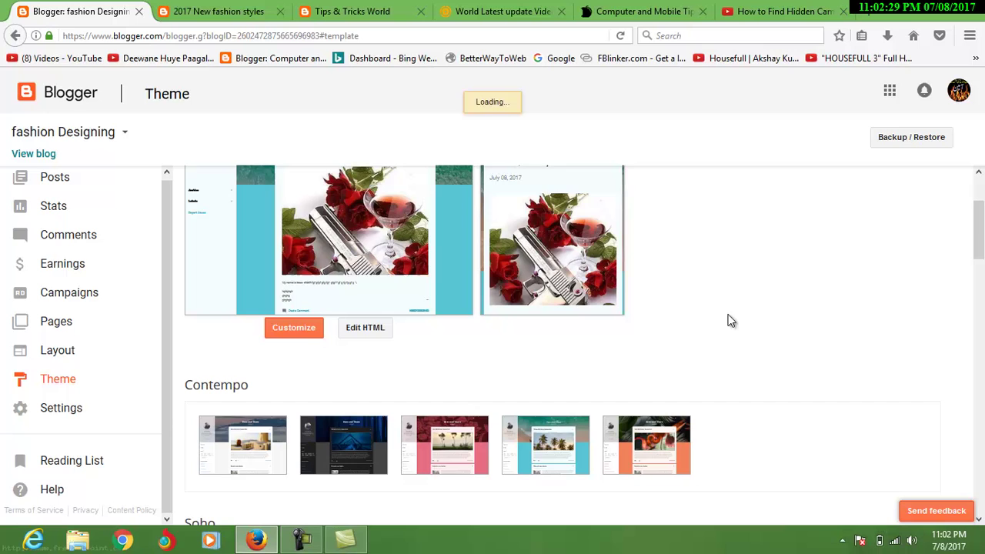
- View the published '2017 New fashion styles' post, then return to the Soho, Emporio and Notable theme gallery
scroll(977, 344, down, 5)
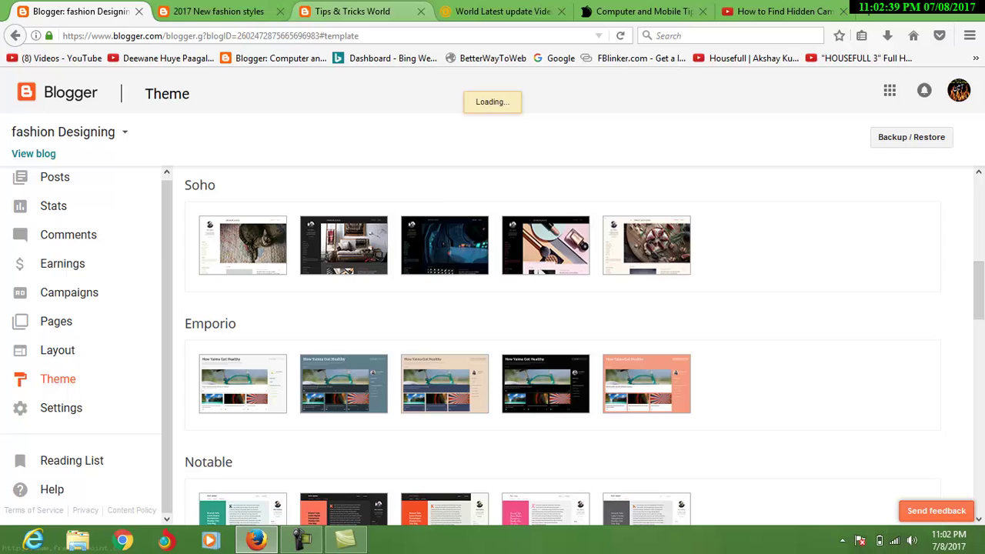
click(264, 6)
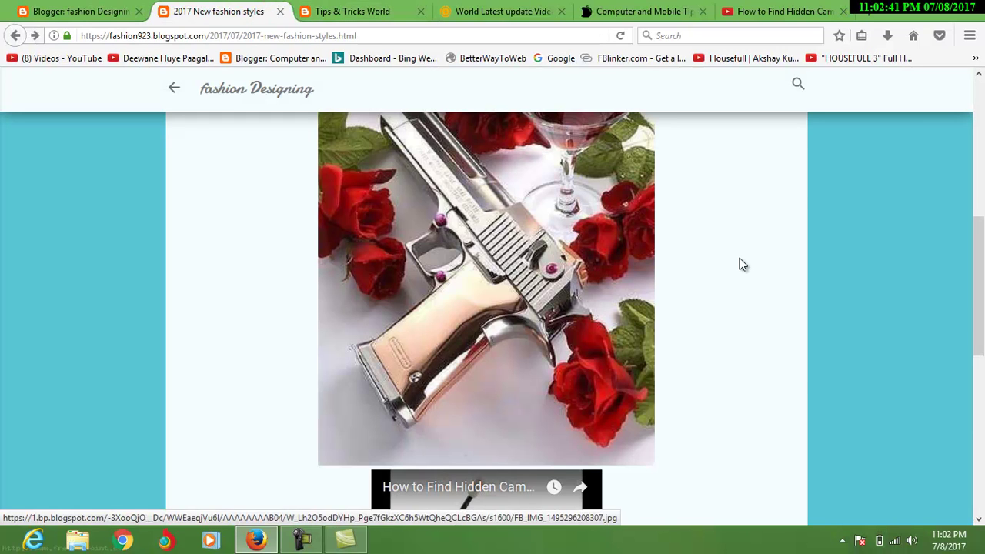
scroll(492, 308, up, 5)
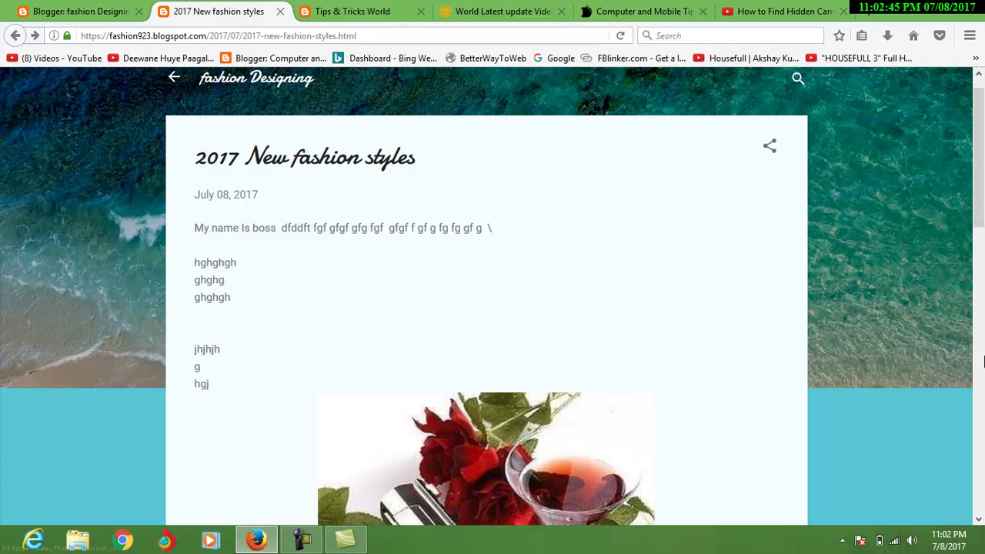
scroll(983, 362, down, 5)
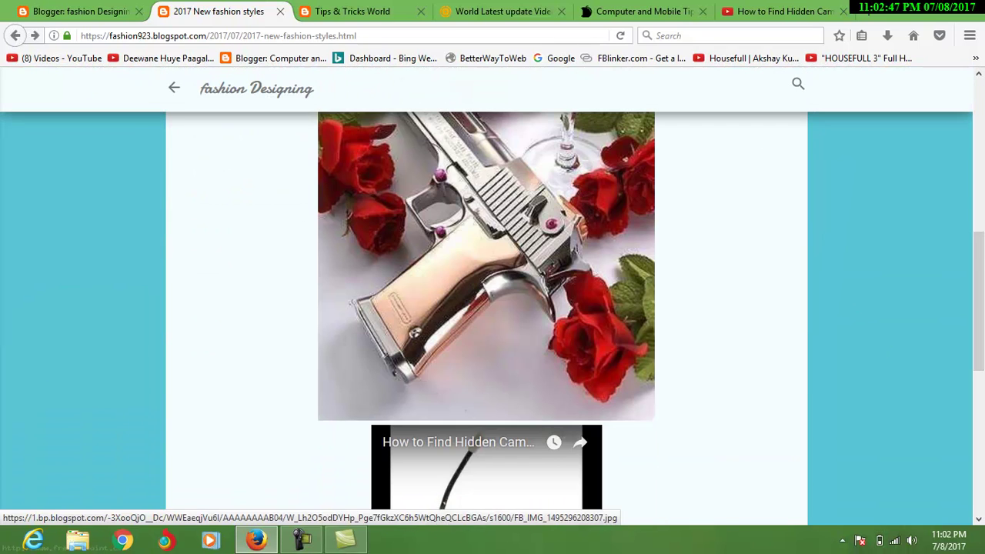
click(77, 10)
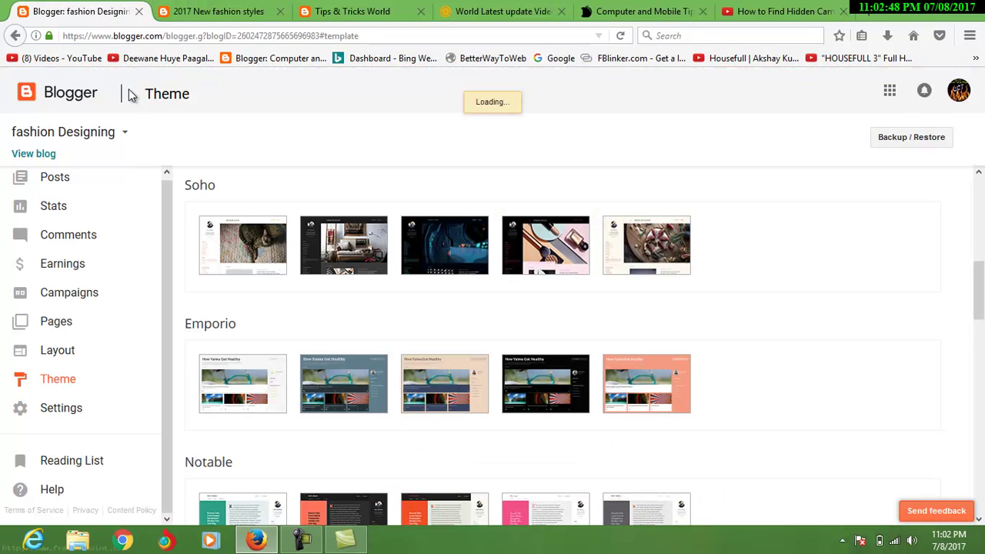
- Open the fashion Designing blog's Basic settings page from the Settings sidebar entry
click(105, 413)
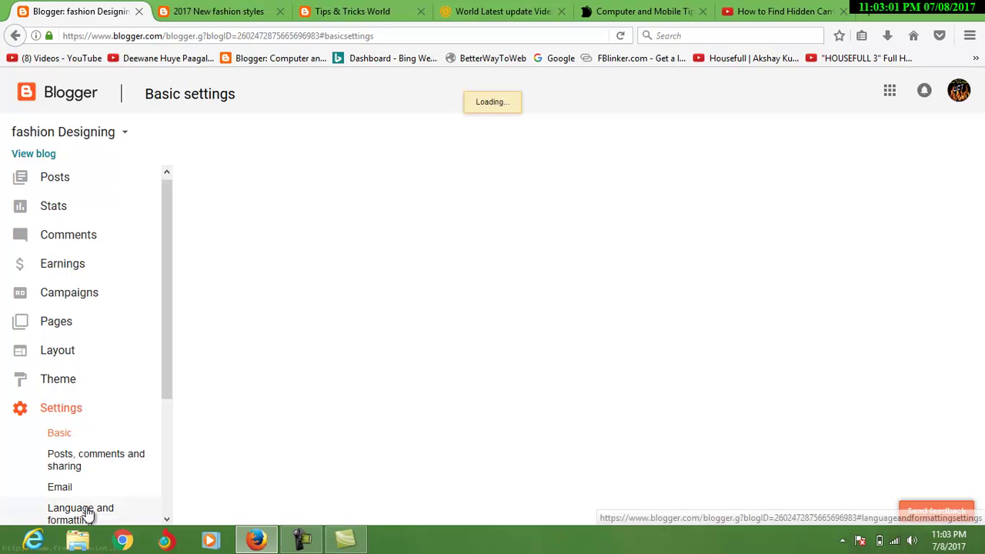
scroll(170, 493, down, 3)
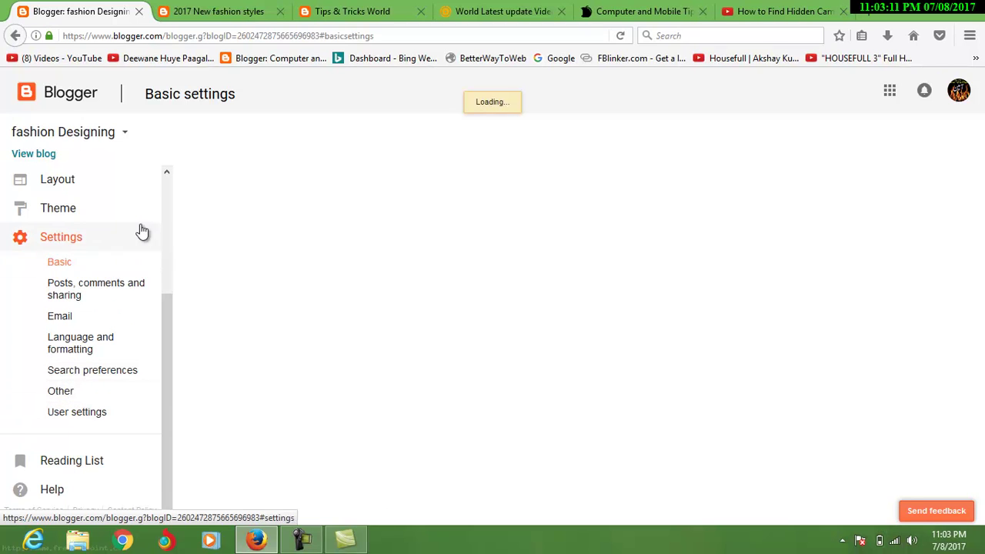
scroll(169, 206, up, 4)
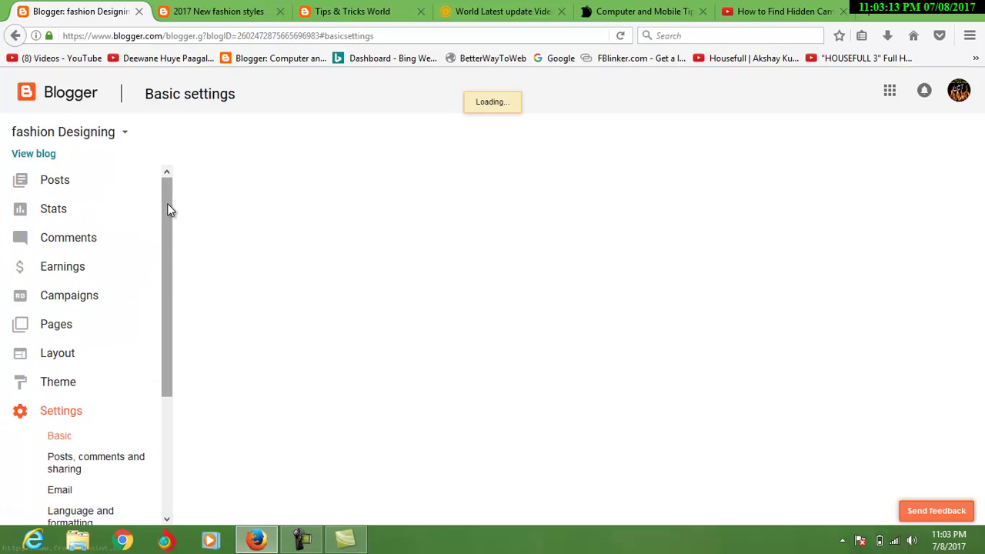
- Open the Posts list showing '2017 New fashion styles' and start a new empty post
click(67, 180)
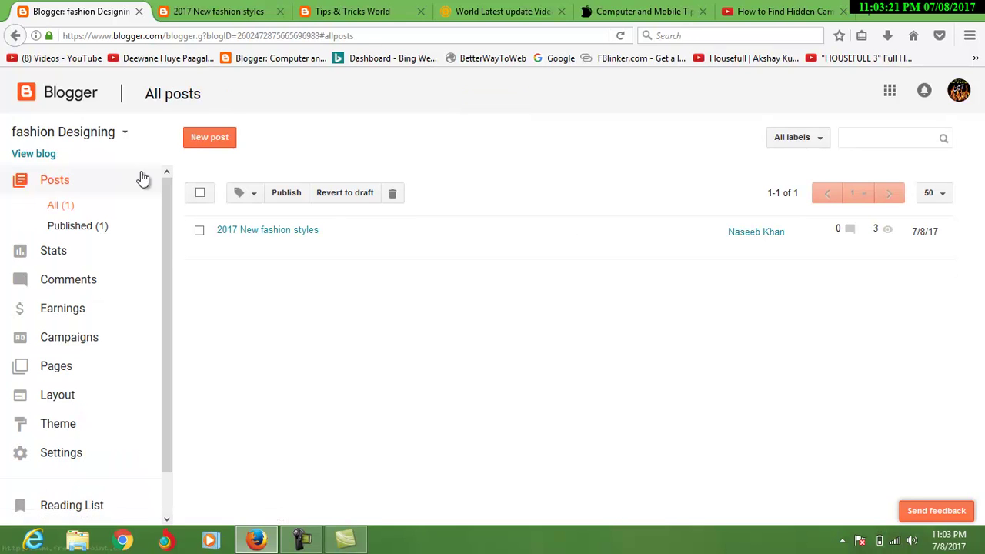
click(219, 141)
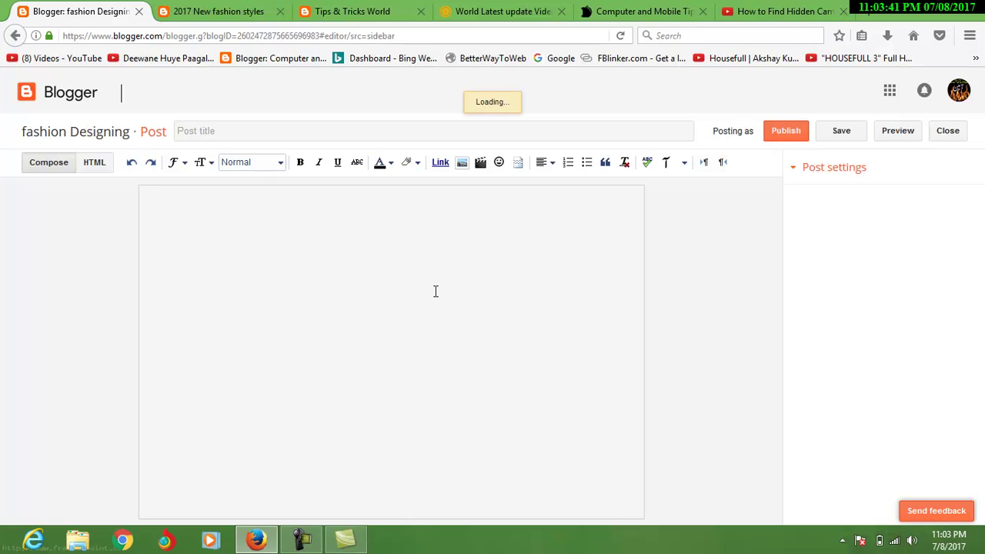
- Open the Edit Link dialog, with empty display text and web address, from the editor toolbar
click(441, 163)
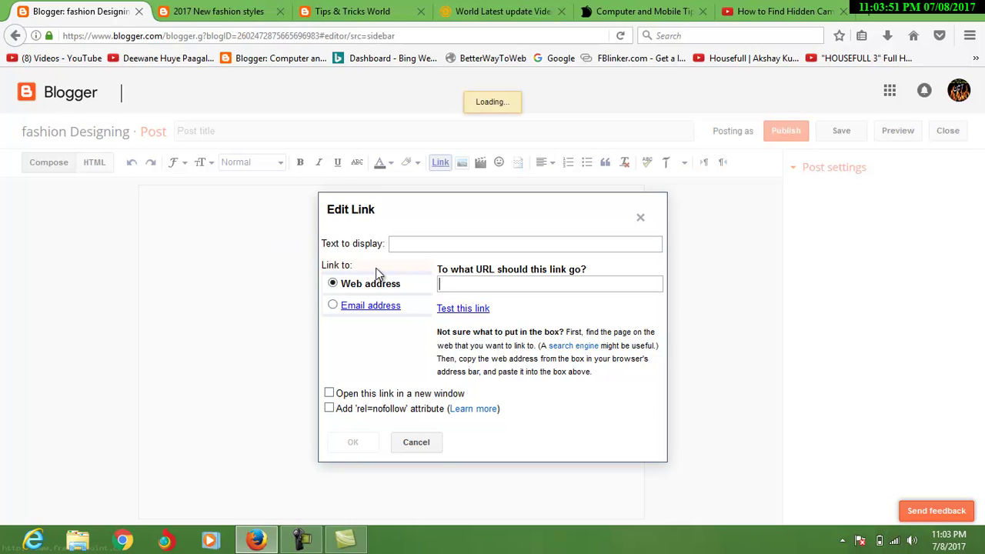
- Close Edit Link without adding a link, then open and close the Insert image dialog
click(642, 219)
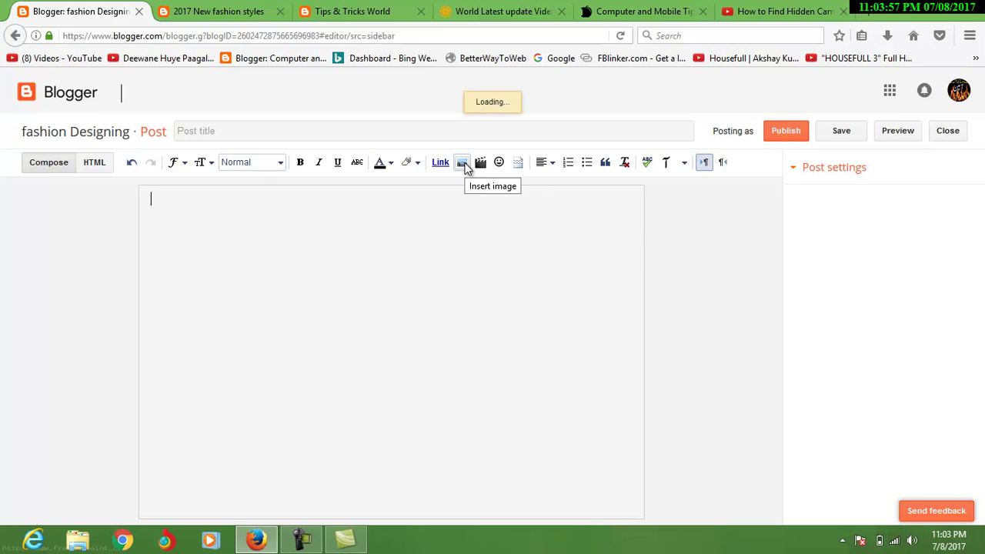
click(463, 163)
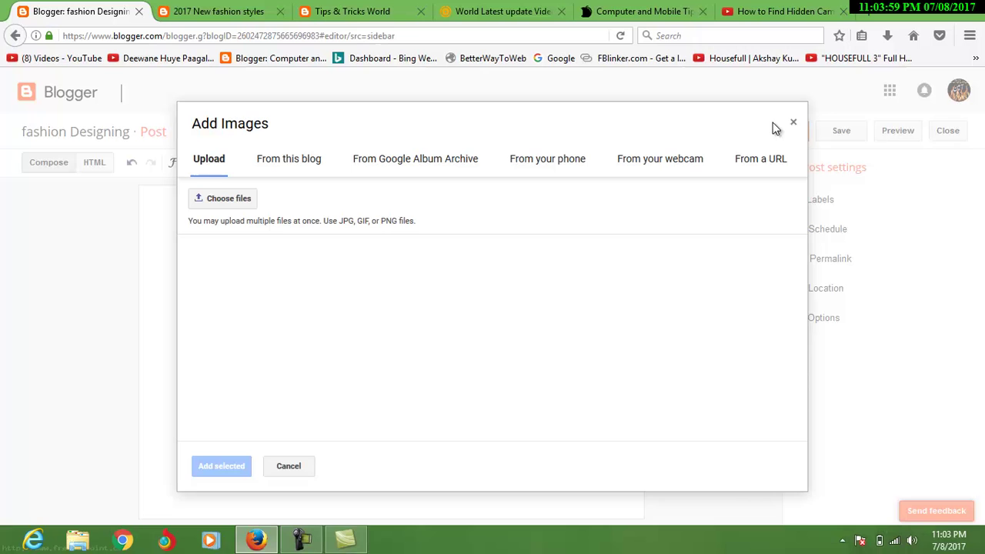
click(794, 123)
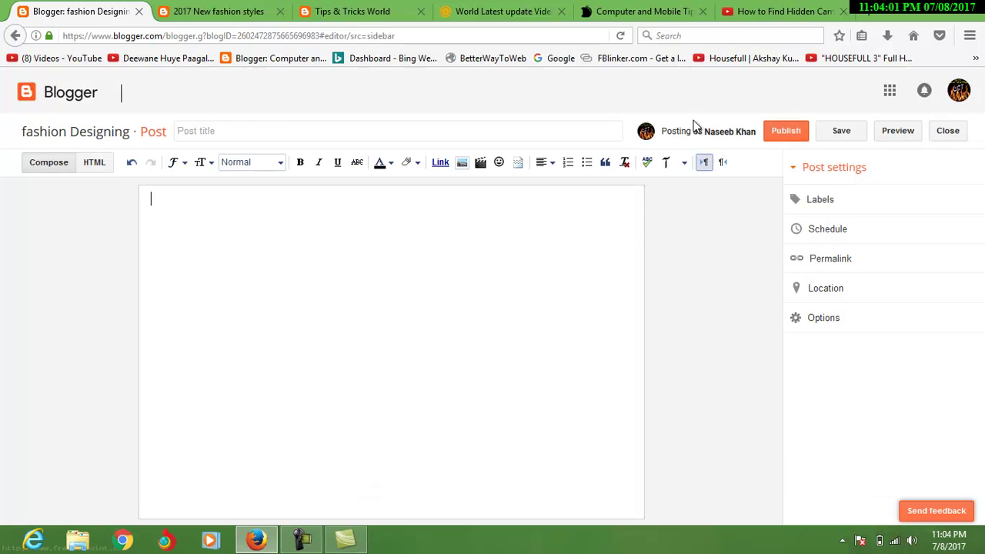
- Open Insert video From your phone, dismiss the IDM popups, and browse the mp4 list
click(482, 166)
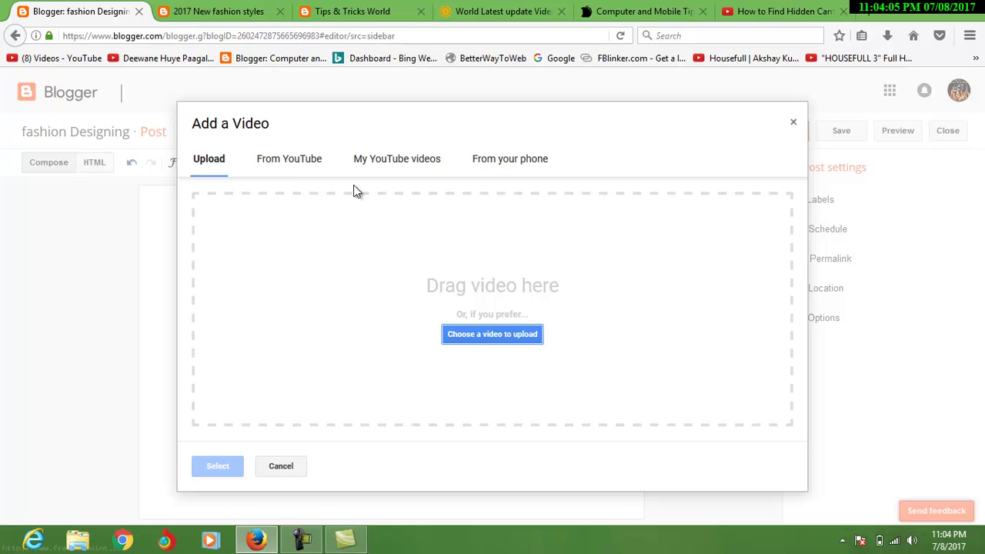
click(517, 163)
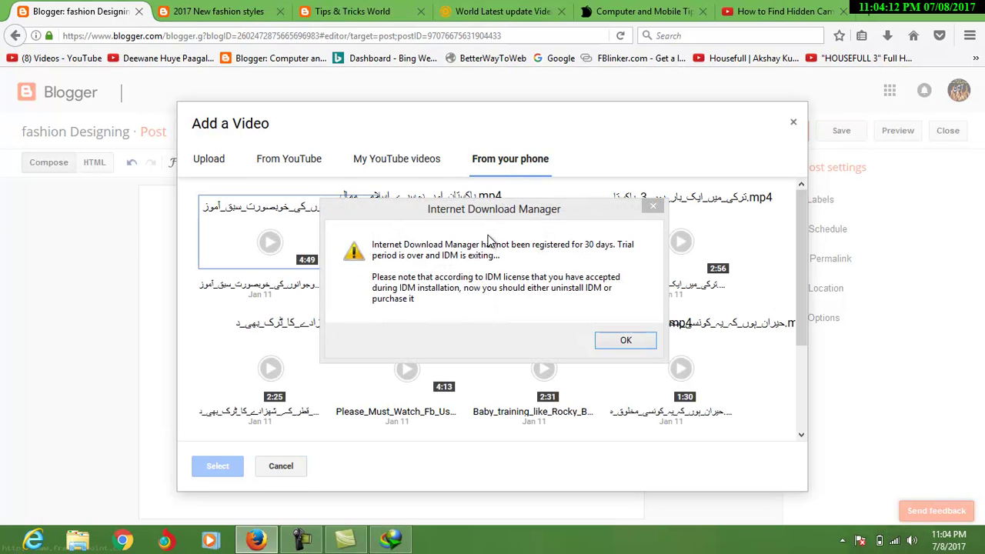
click(653, 210)
click(653, 209)
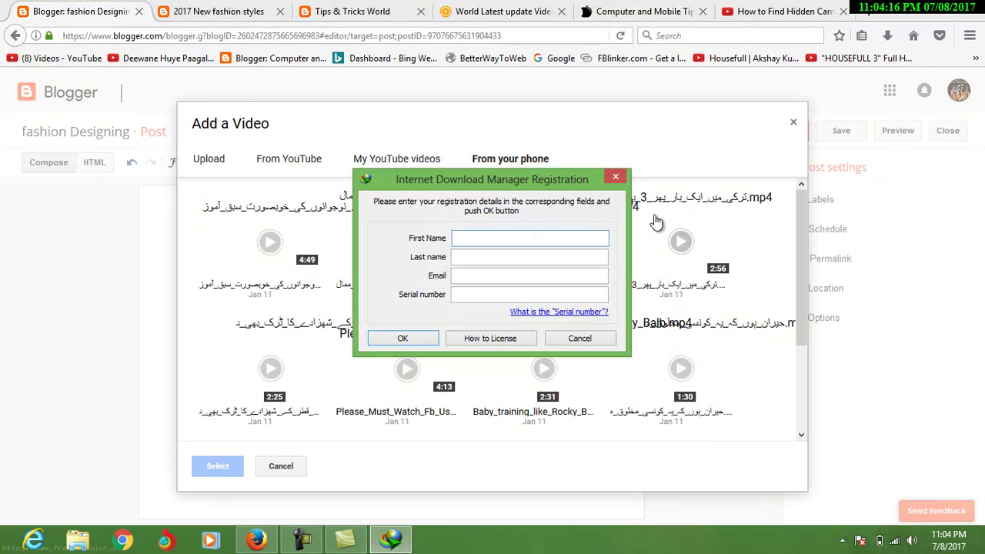
click(616, 177)
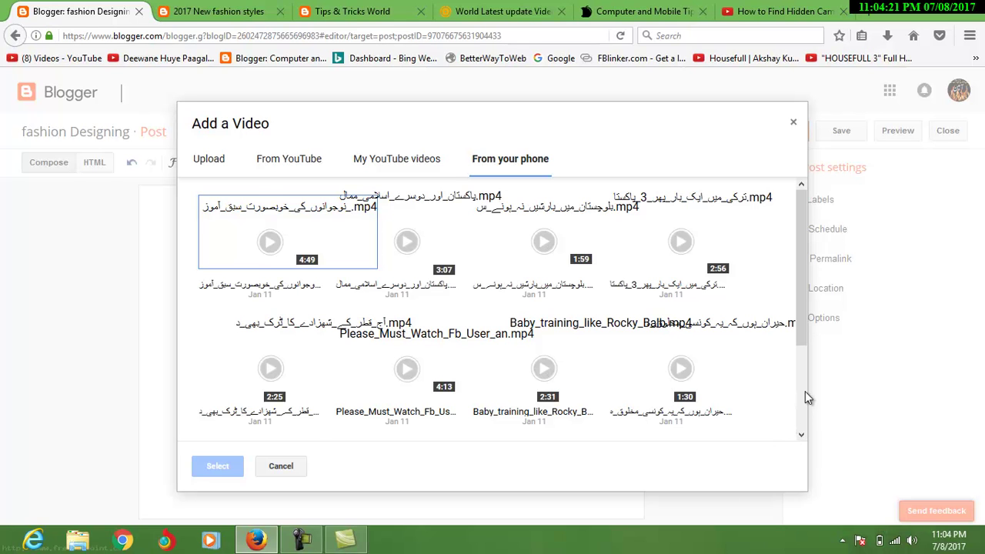
scroll(805, 394, down, 3)
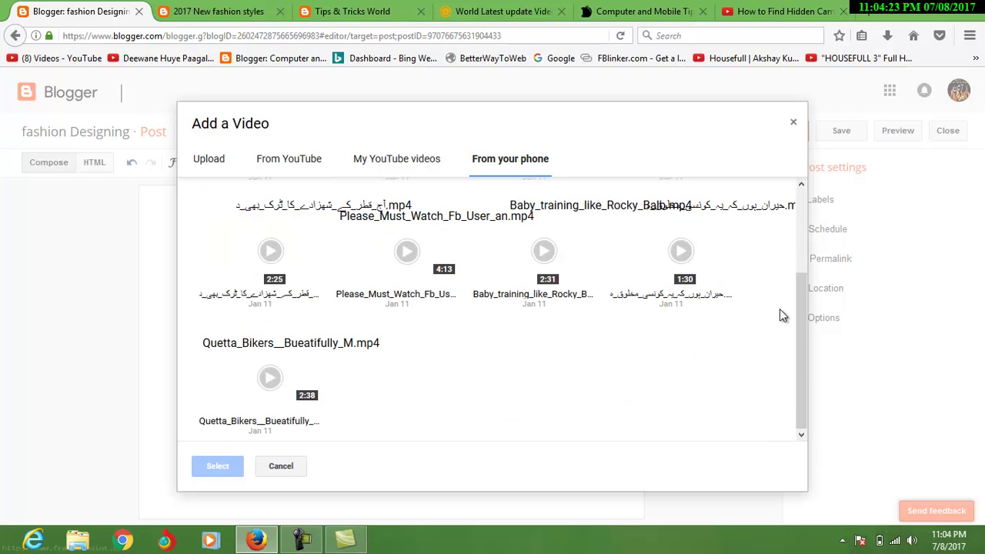
mouse_move(789, 231)
scroll(800, 241, up, 3)
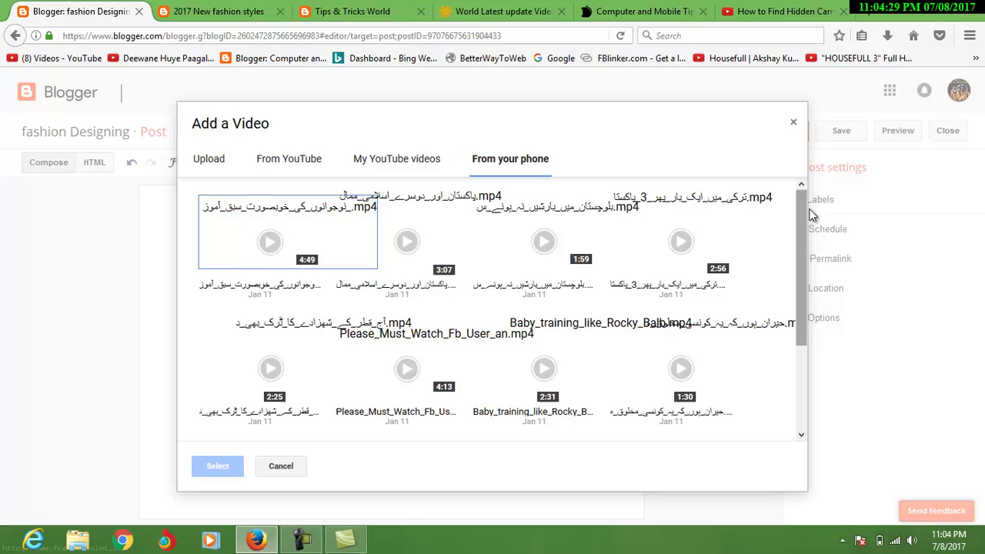
- Close the Add a Video dialog and the post editor, leaving an untitled draft in All posts
click(792, 126)
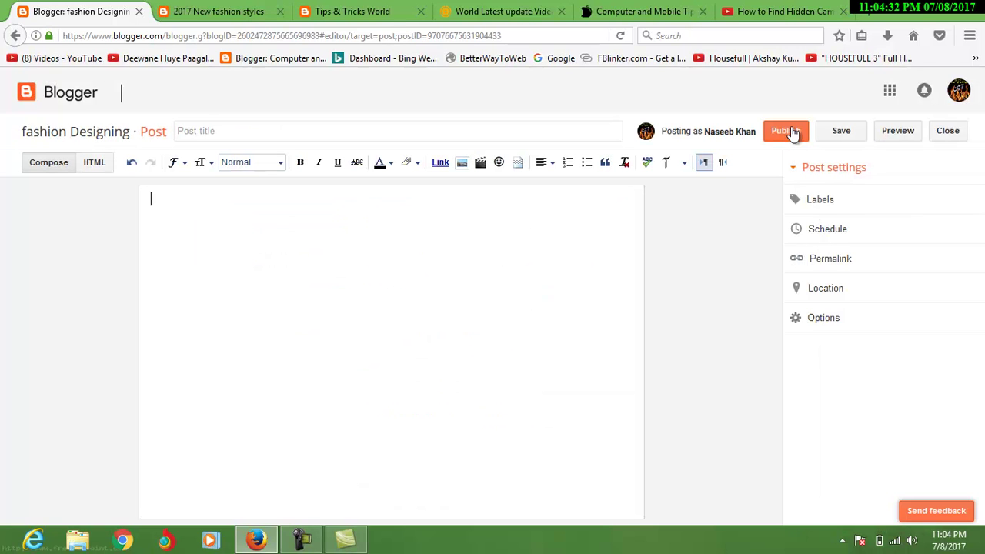
click(949, 132)
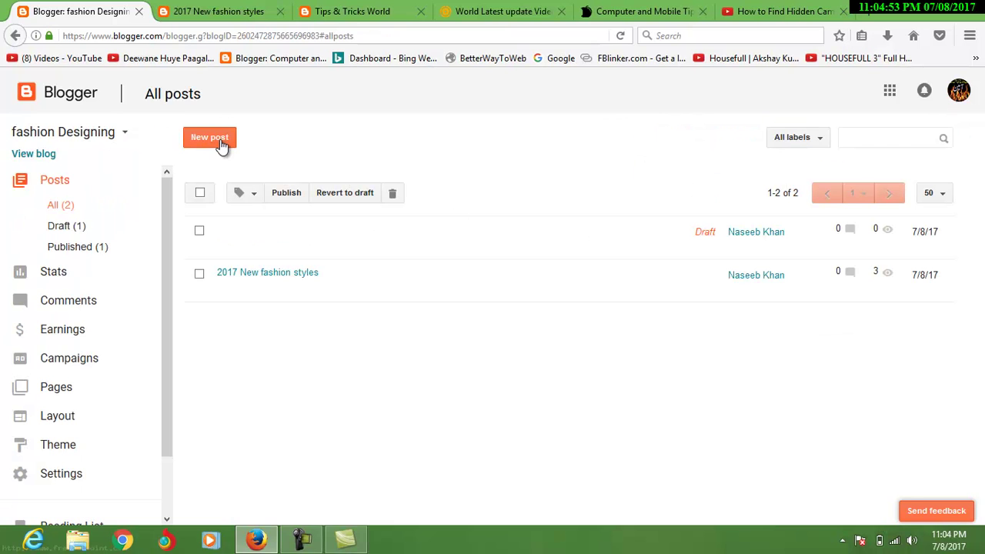
- Switch to the '2017 New fashion styles' post and scroll down to the footer and back to the top
click(222, 12)
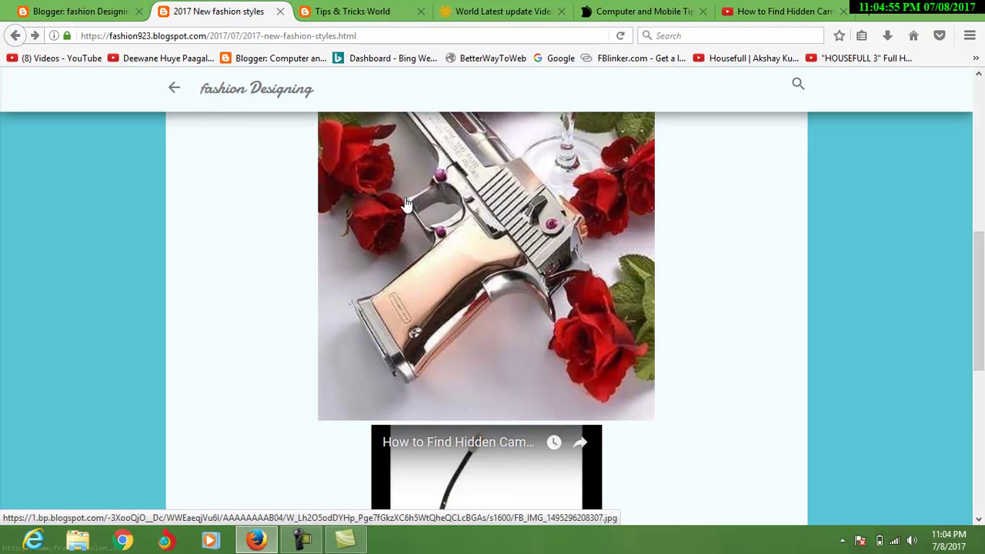
scroll(929, 166, up, 5)
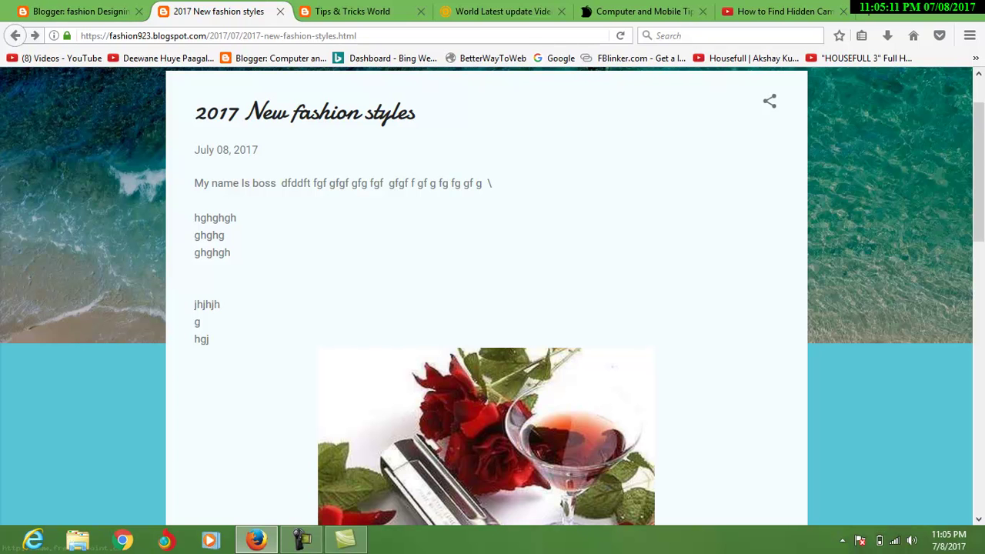
scroll(493, 297, down, 5)
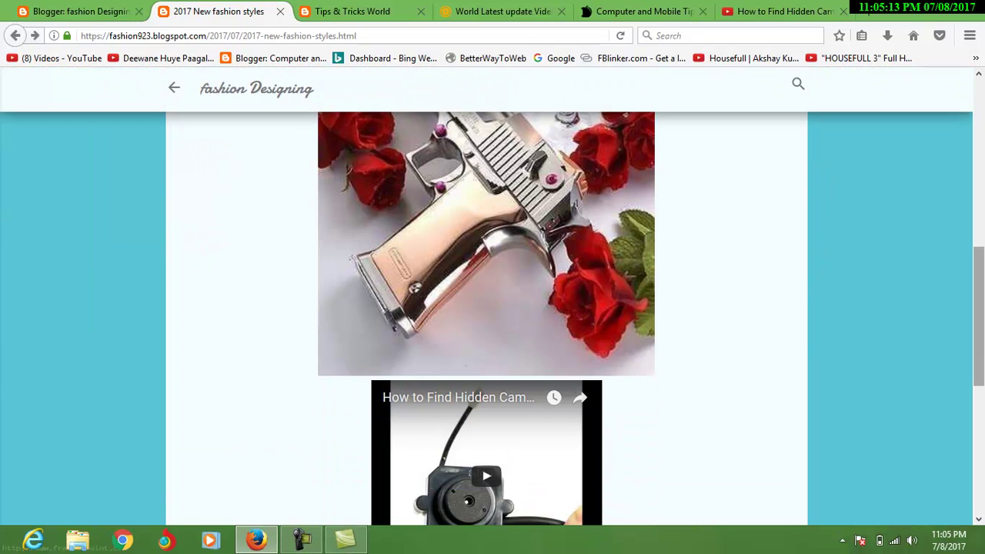
scroll(492, 308, down, 5)
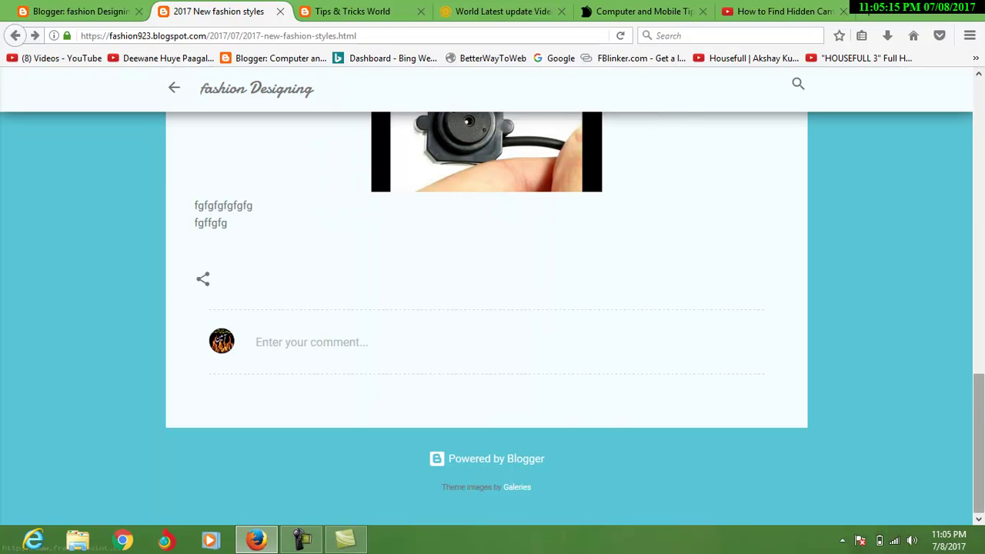
scroll(972, 204, up, 10)
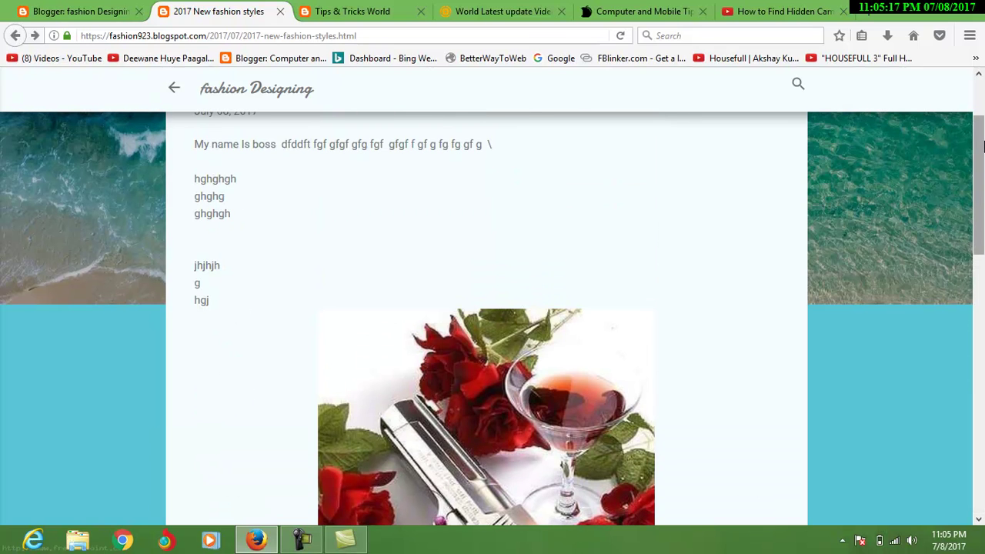
scroll(983, 146, up, 3)
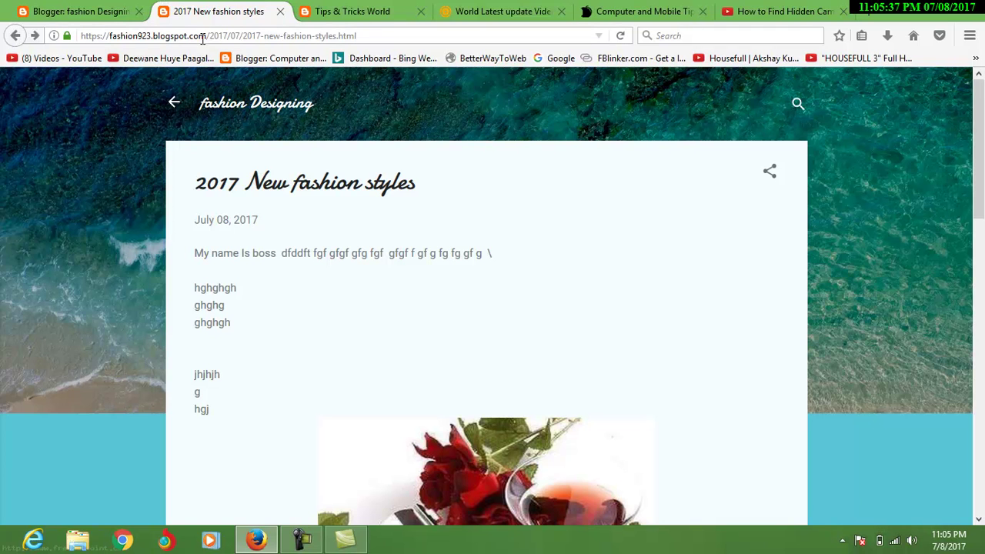
click(381, 35)
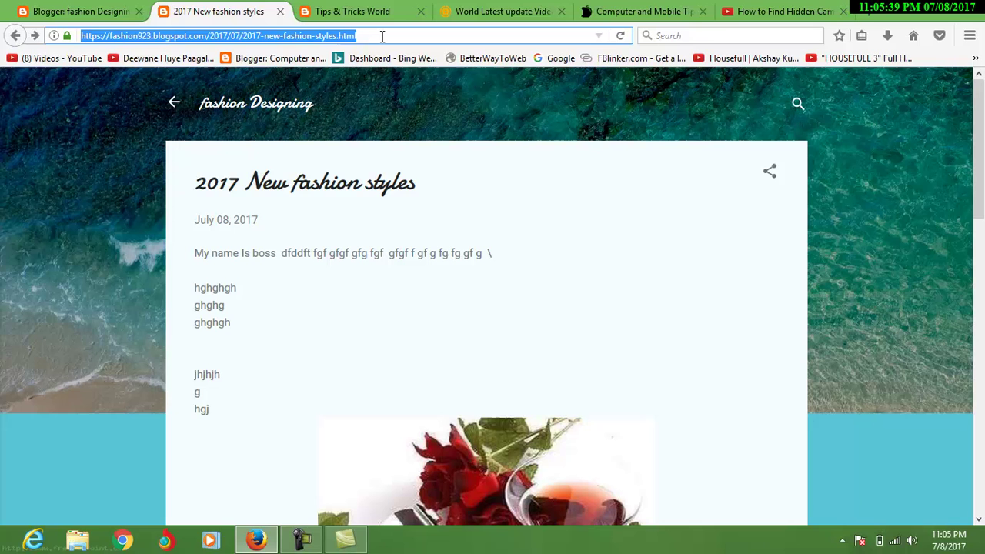
click(382, 35)
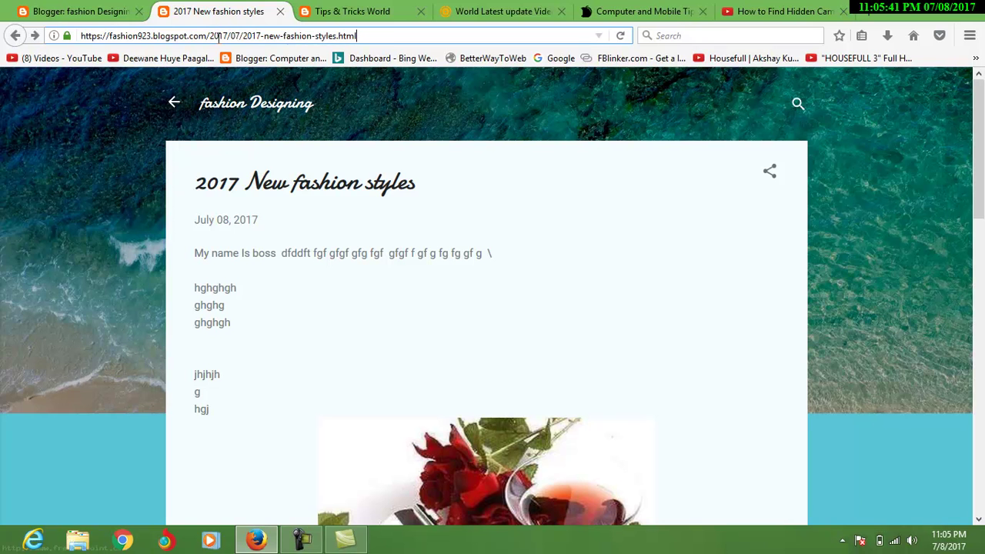
drag(207, 36, 77, 37)
key(ctrl+c)
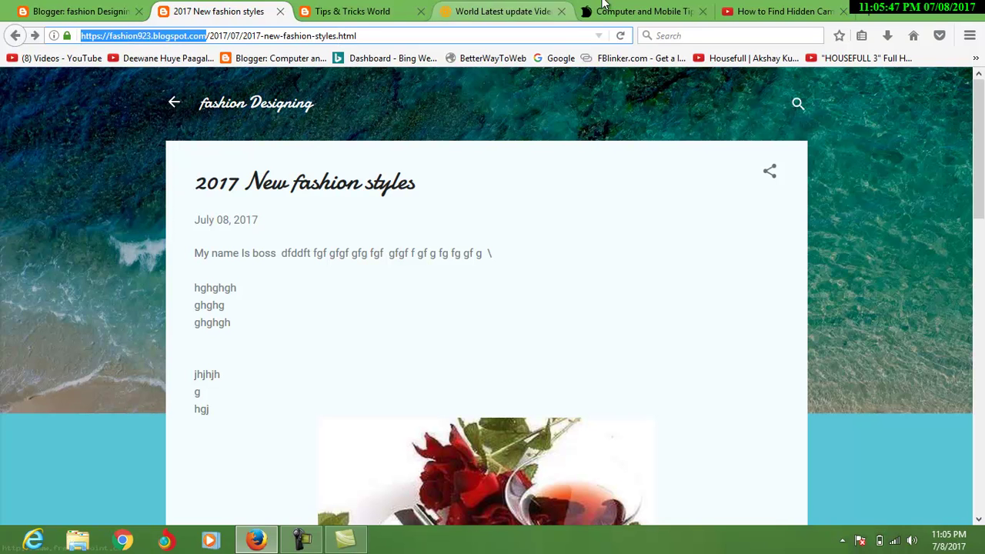
click(878, 9)
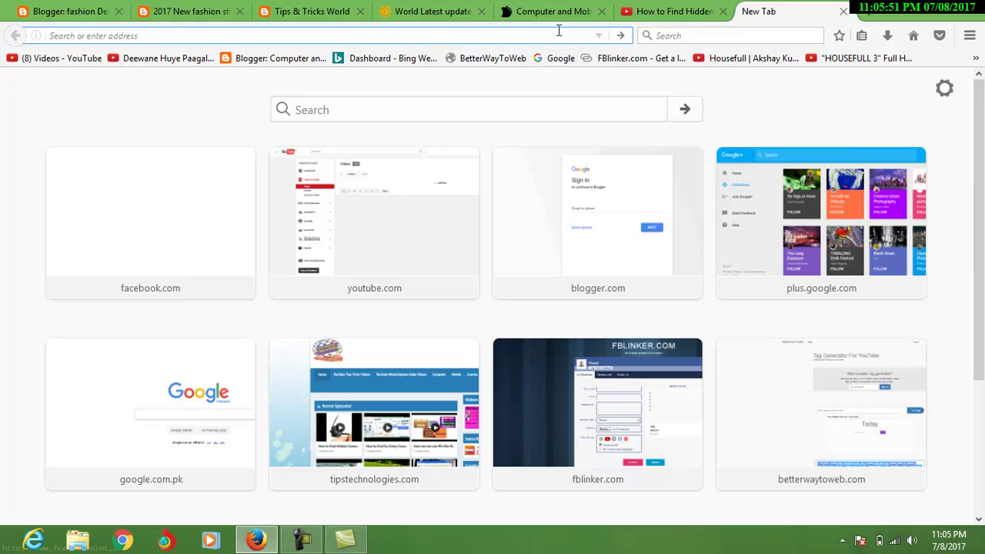
- Paste the copied address with a trailing '/' to load fashion923.blogspot.com
key(ctrl+v)
text(/)
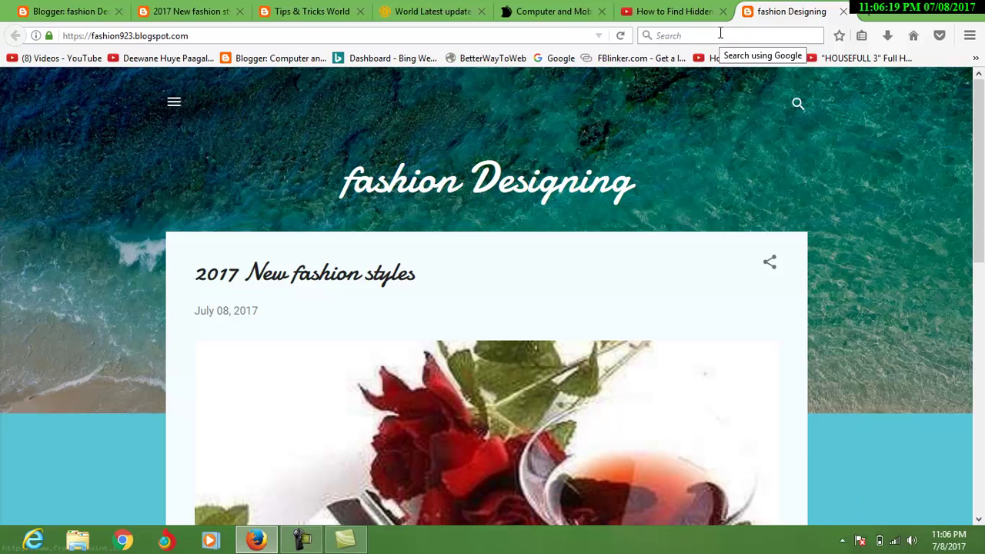
click(551, 33)
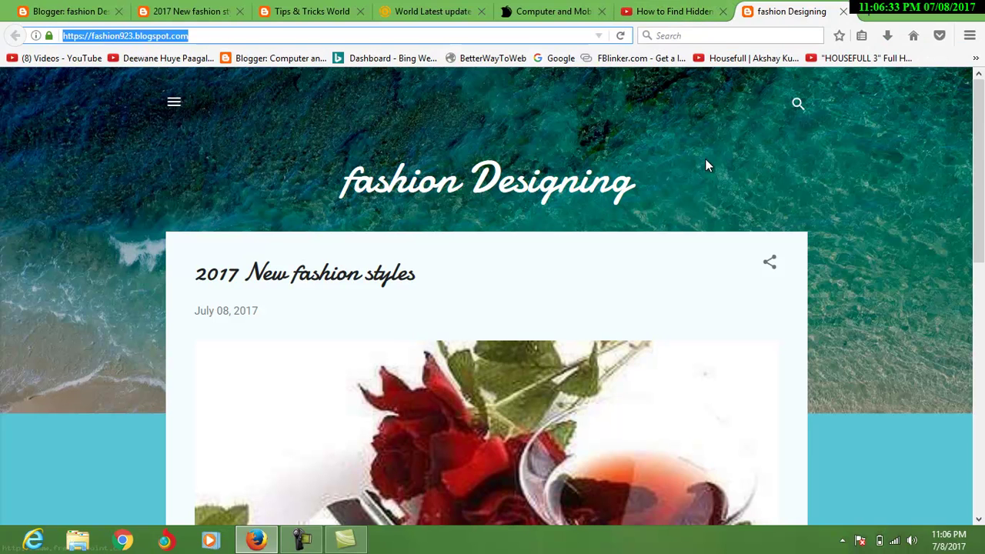
click(303, 544)
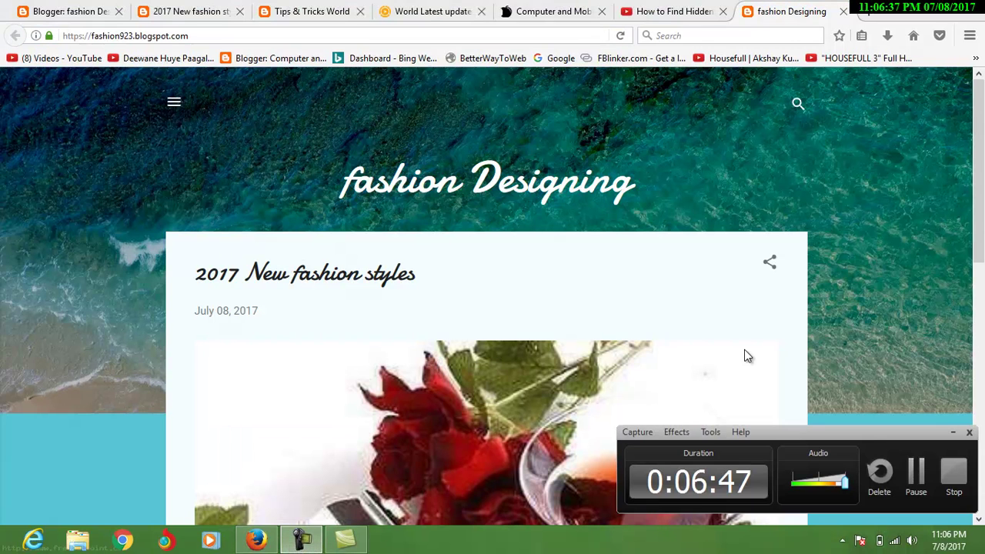